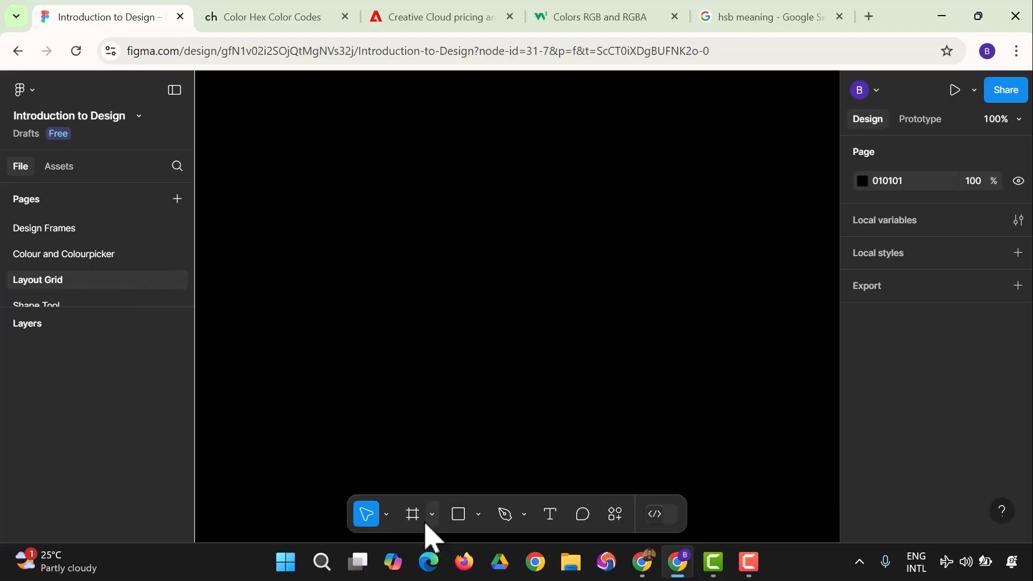
# Step: Create an Android Medium frame with the Frame tool and add a layout grid to it
pyautogui.click(415, 517)
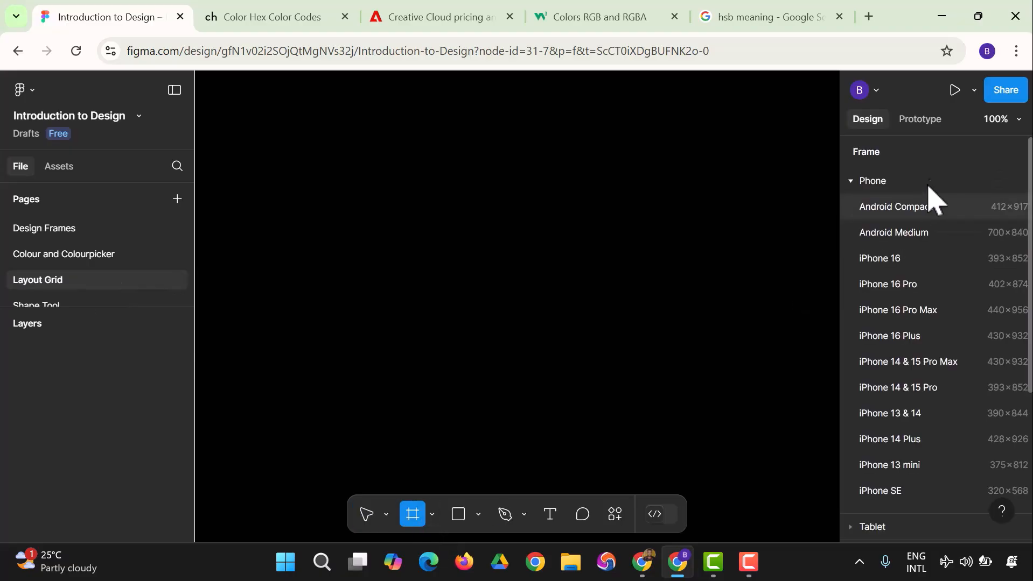
pyautogui.click(940, 232)
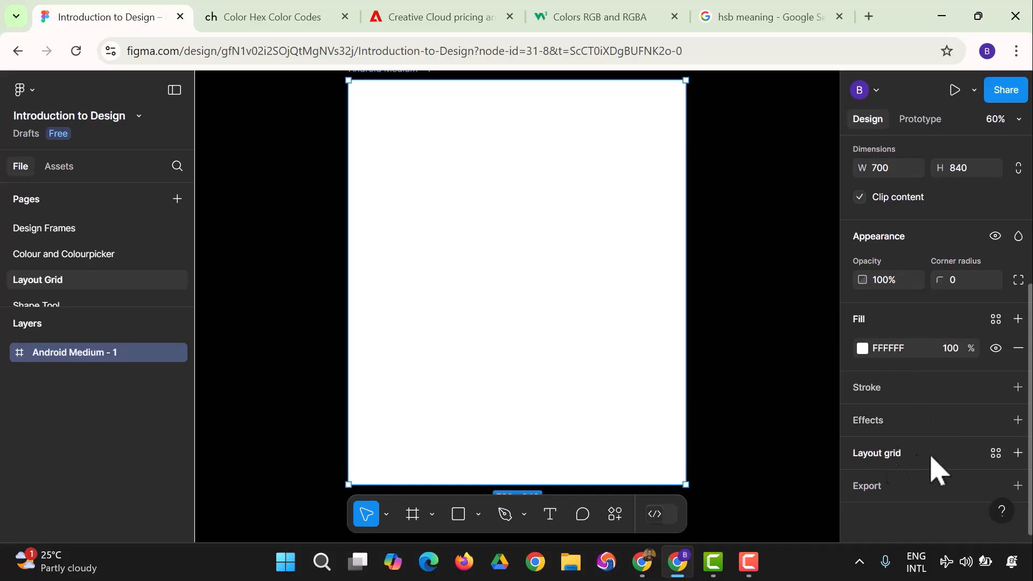
pyautogui.click(1017, 454)
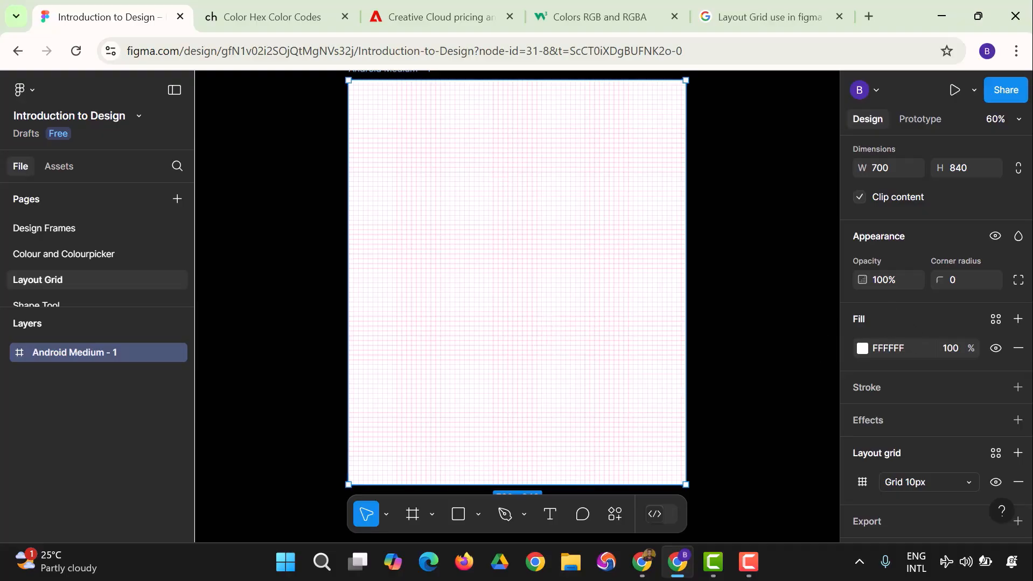
# Step: Change the frame's layout grid type to Columns
pyautogui.scroll(-1, 918, 491)
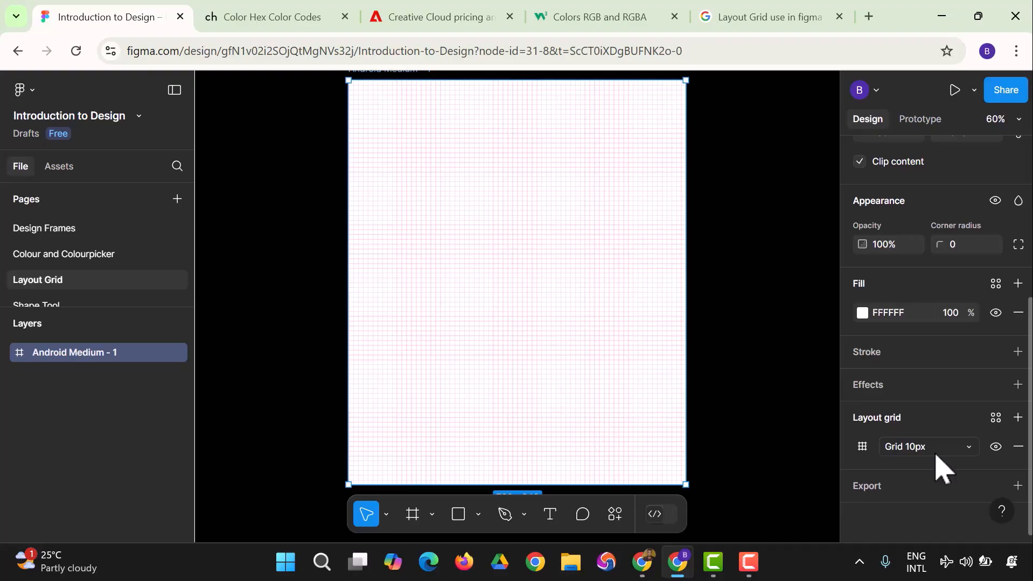
pyautogui.click(935, 456)
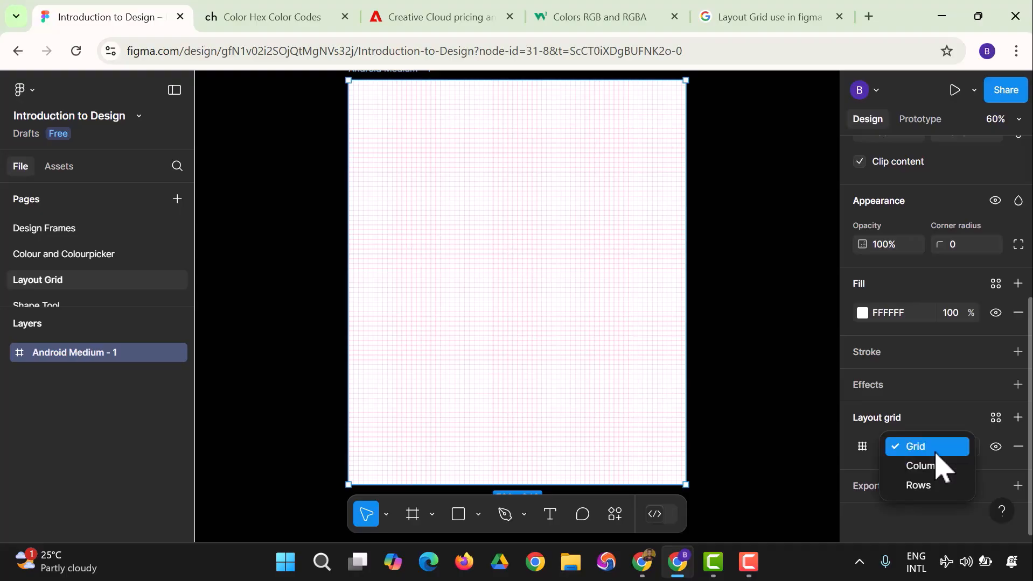
pyautogui.click(939, 467)
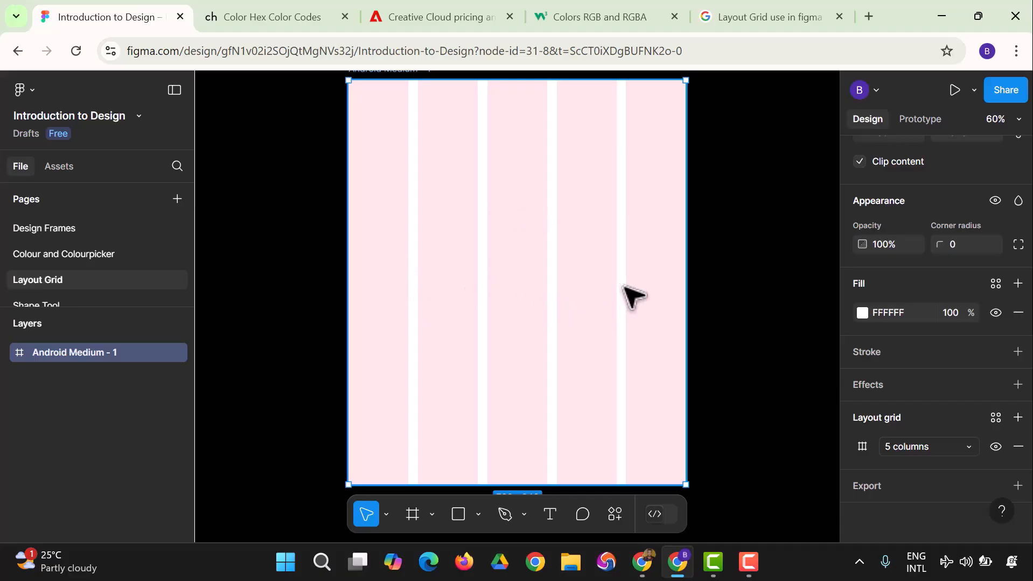
# Step: Open the column grid settings and set the column count to 12
pyautogui.click(953, 448)
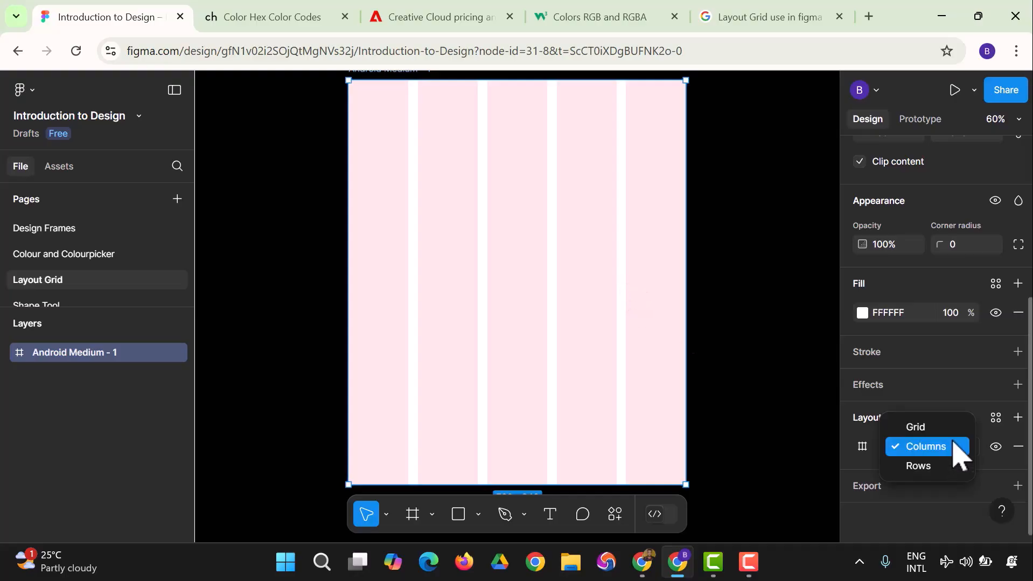
pyautogui.click(954, 448)
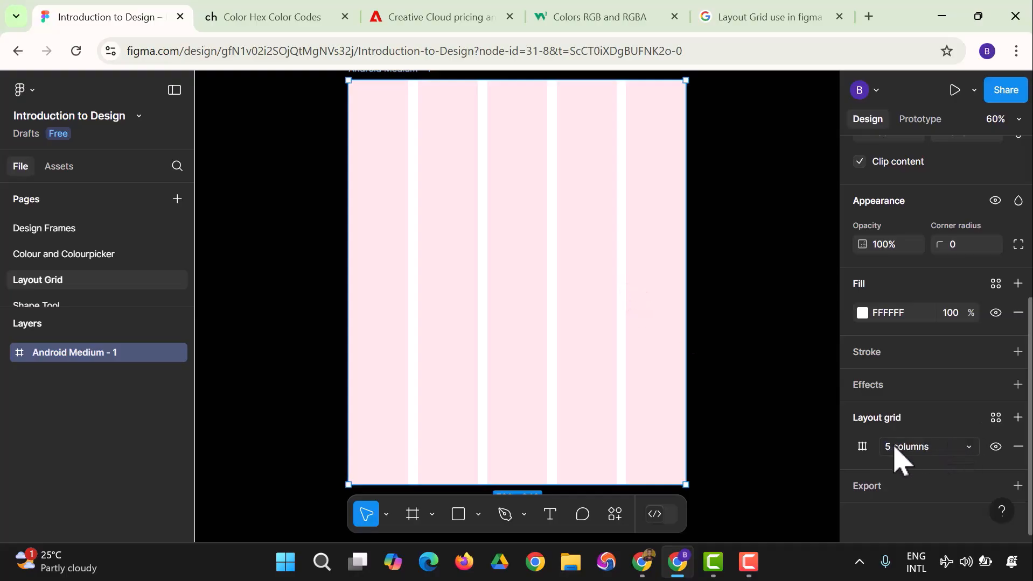
pyautogui.click(862, 446)
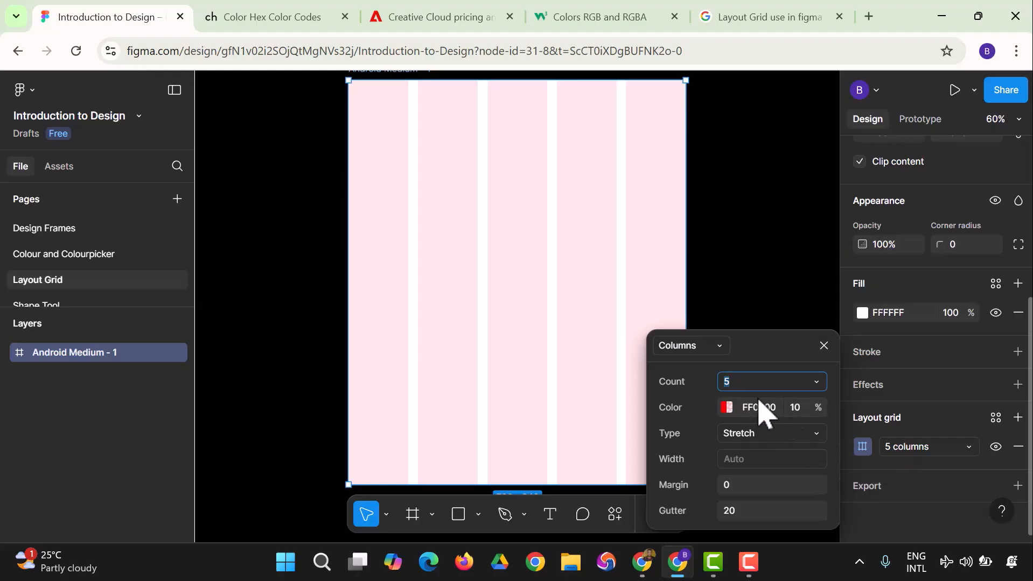
pyautogui.click(861, 447)
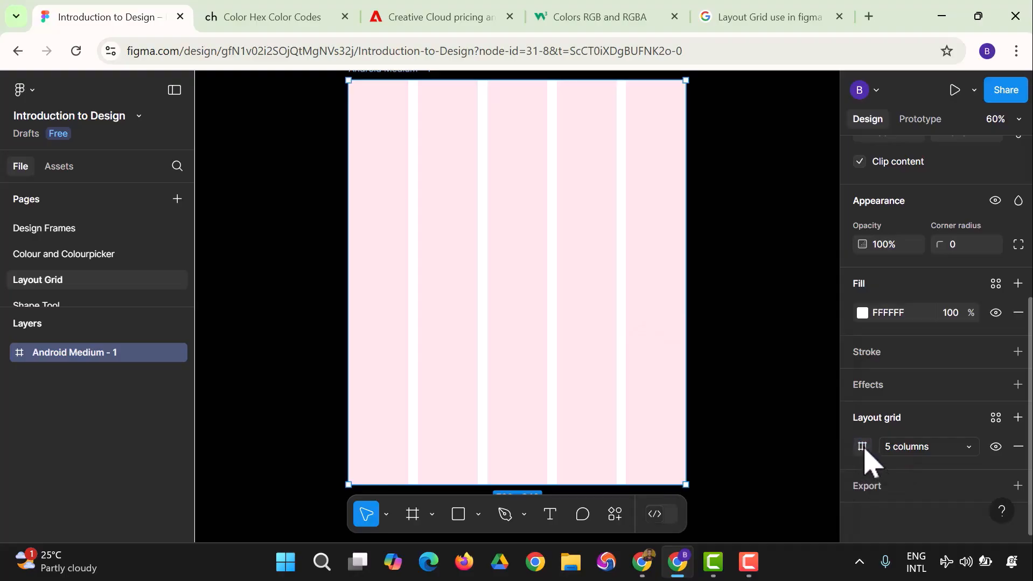
pyautogui.click(862, 448)
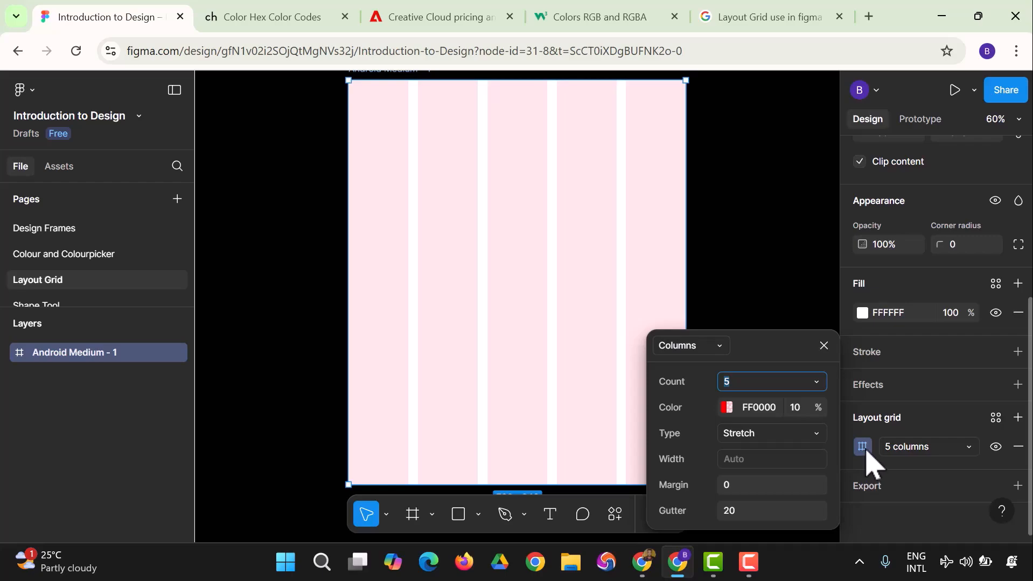
pyautogui.click(748, 381)
# Step: Set the column grid colour to C16565 in the colour picker
pyautogui.click(726, 409)
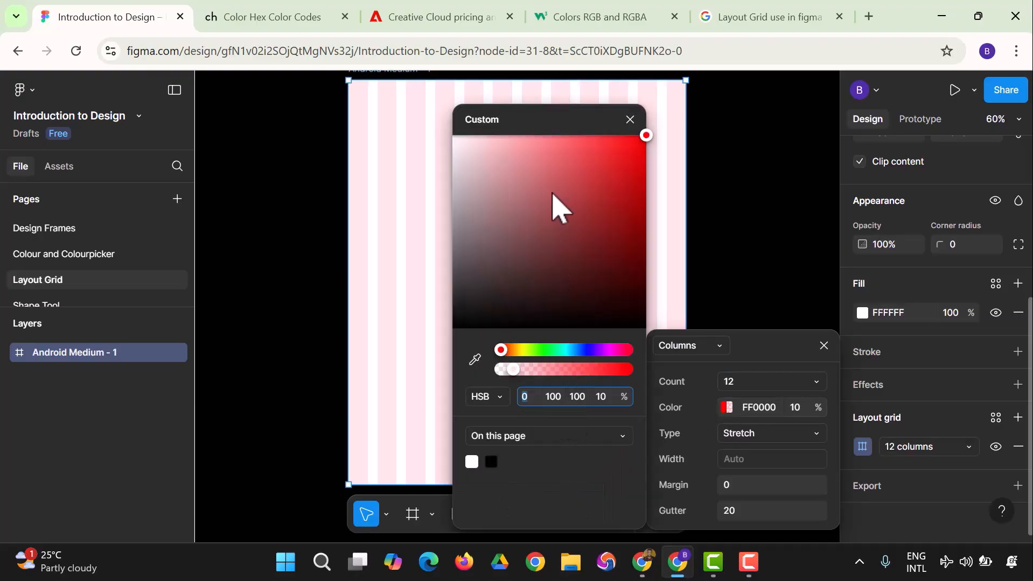
pyautogui.moveTo(551, 186); pyautogui.dragTo(510, 235)
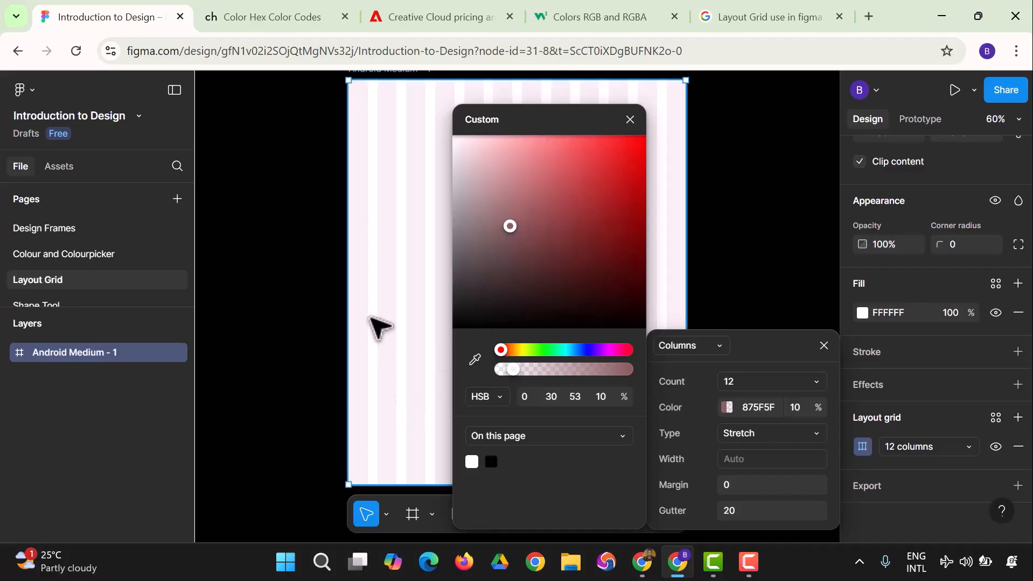
pyautogui.moveTo(523, 238); pyautogui.dragTo(545, 191)
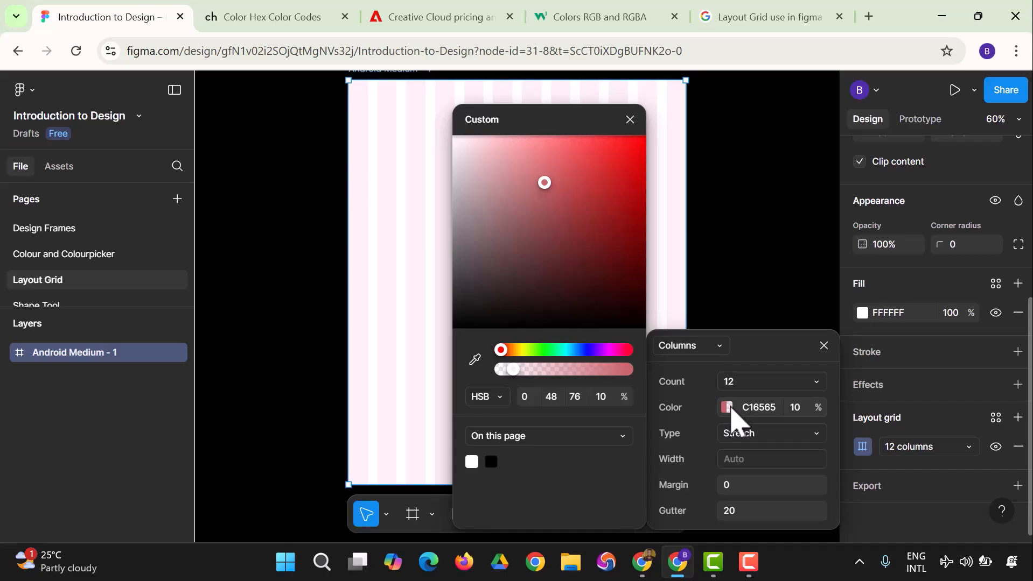
# Step: Switch the column type through Center, Right and Left, then back to Stretch
pyautogui.click(785, 439)
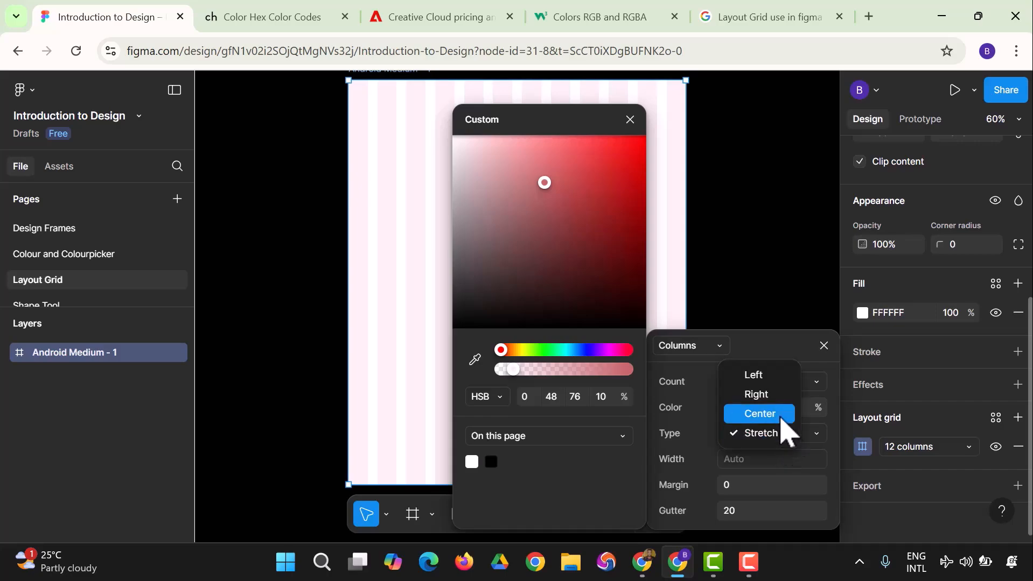
pyautogui.click(776, 415)
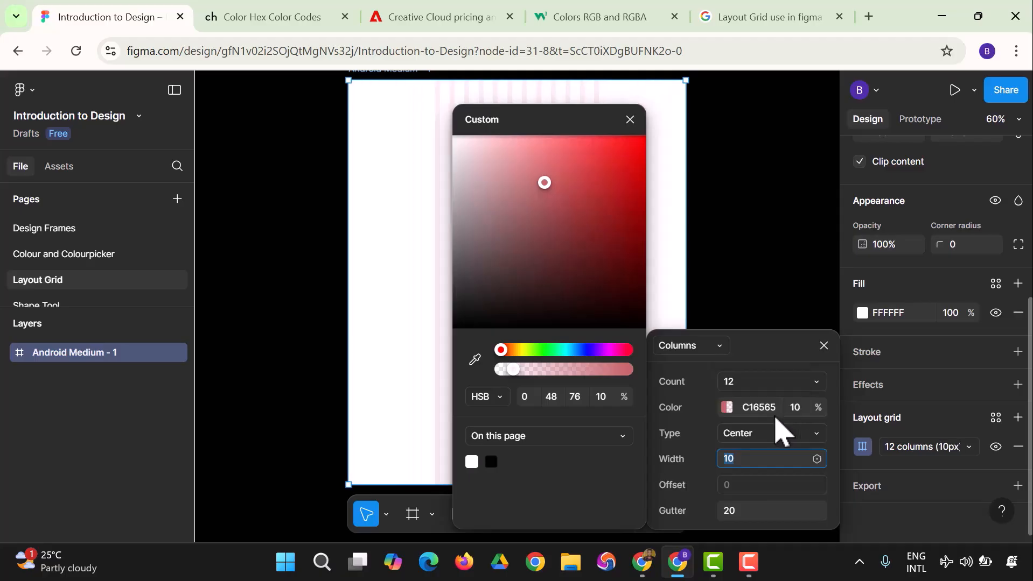
pyautogui.click(743, 435)
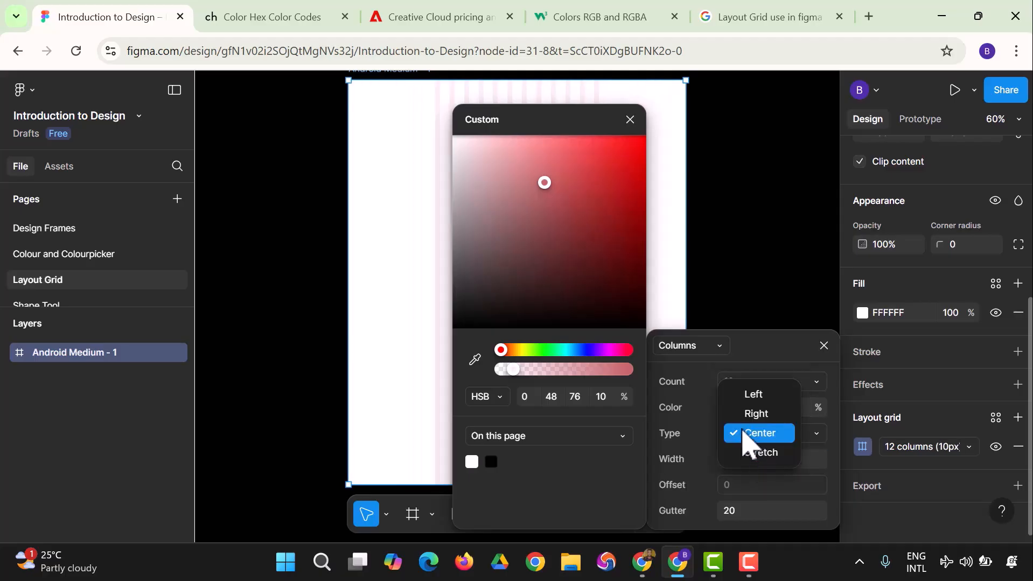
pyautogui.click(747, 419)
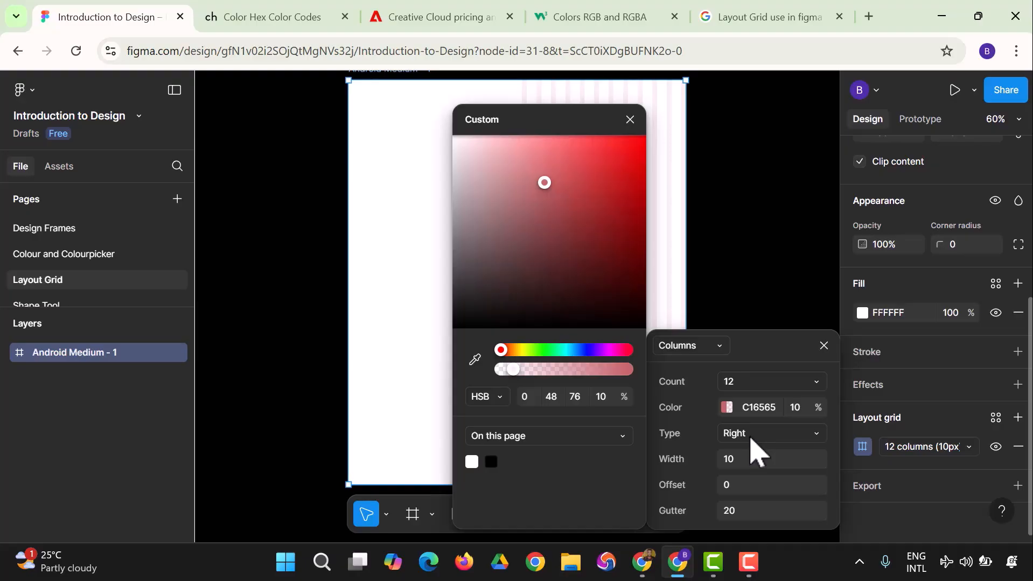
pyautogui.click(751, 435)
pyautogui.click(754, 415)
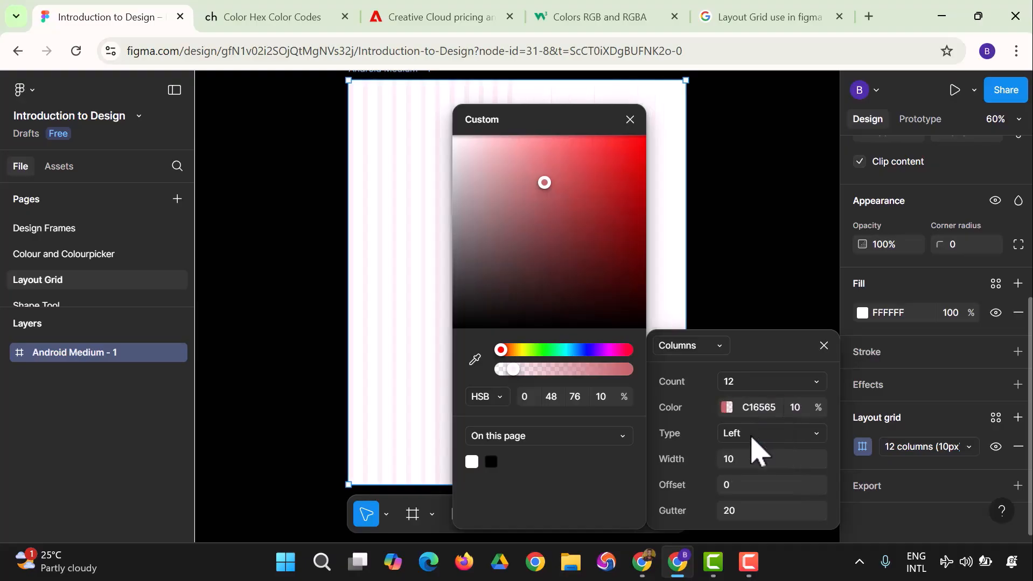
pyautogui.click(749, 441)
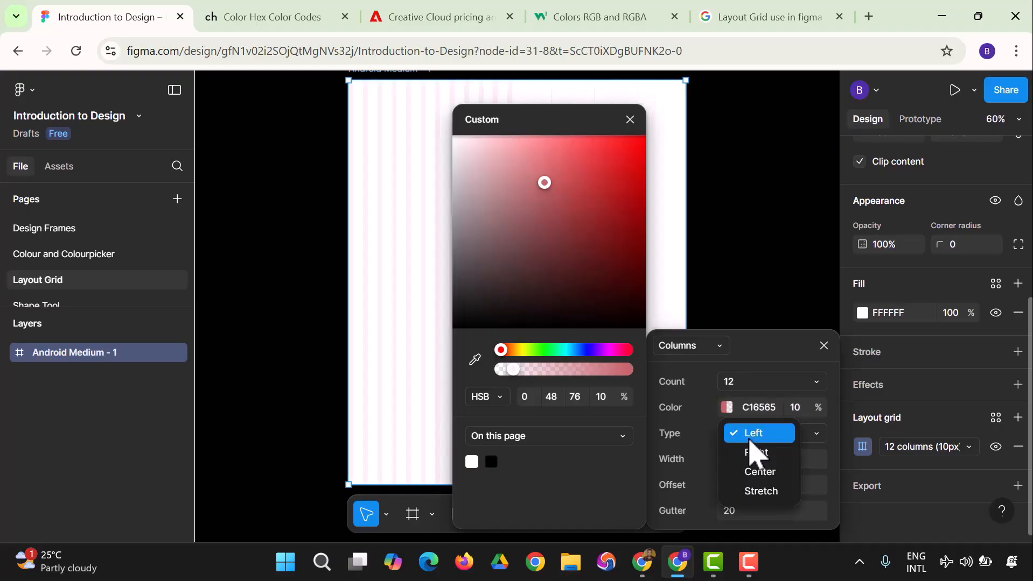
pyautogui.click(761, 492)
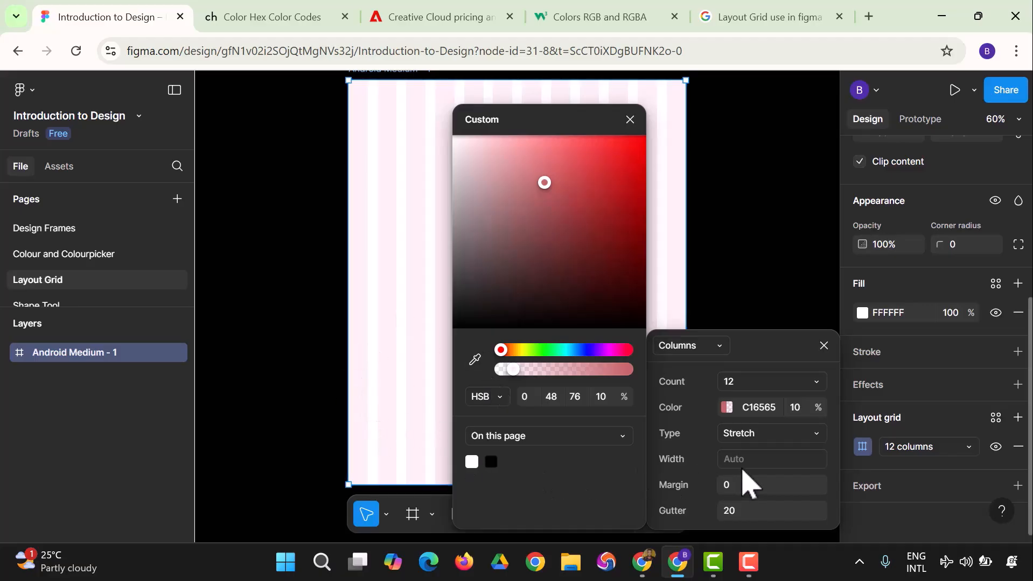
# Step: Set the column grid margin to 10 and the gutter to 30
pyautogui.click(745, 490)
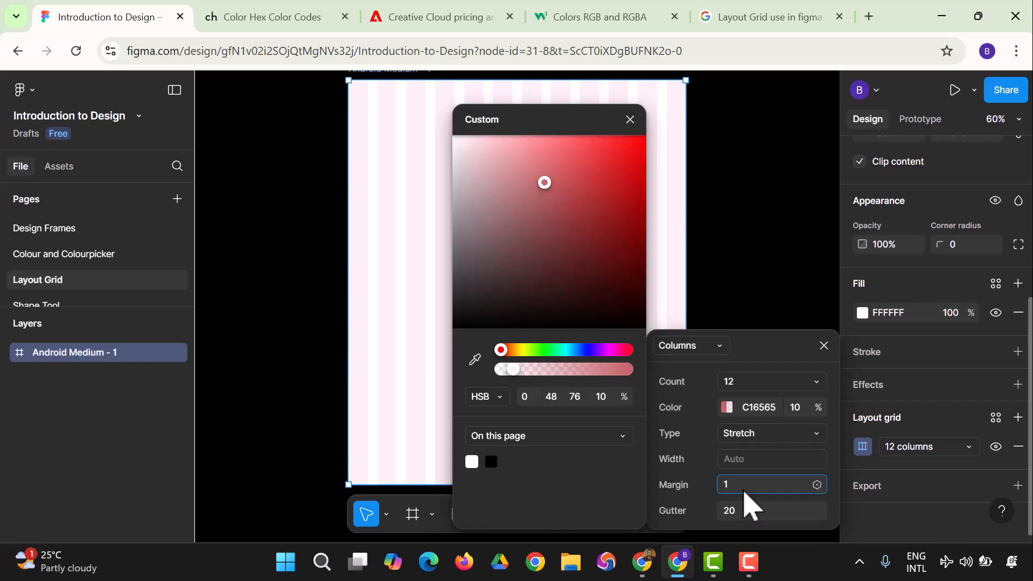
pyautogui.press('Return')
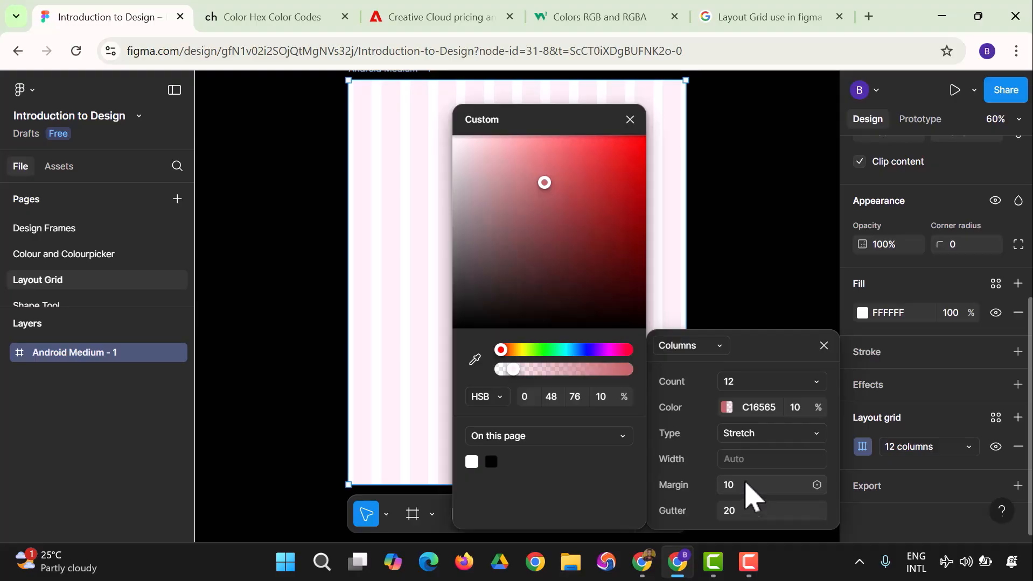
pyautogui.click(748, 514)
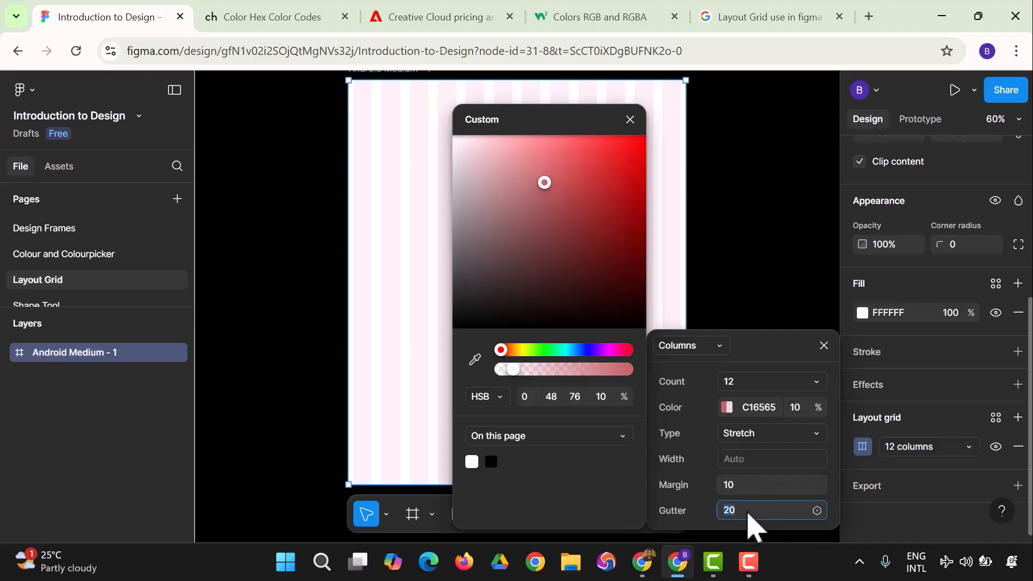
pyautogui.write('30')
pyautogui.press('Return')
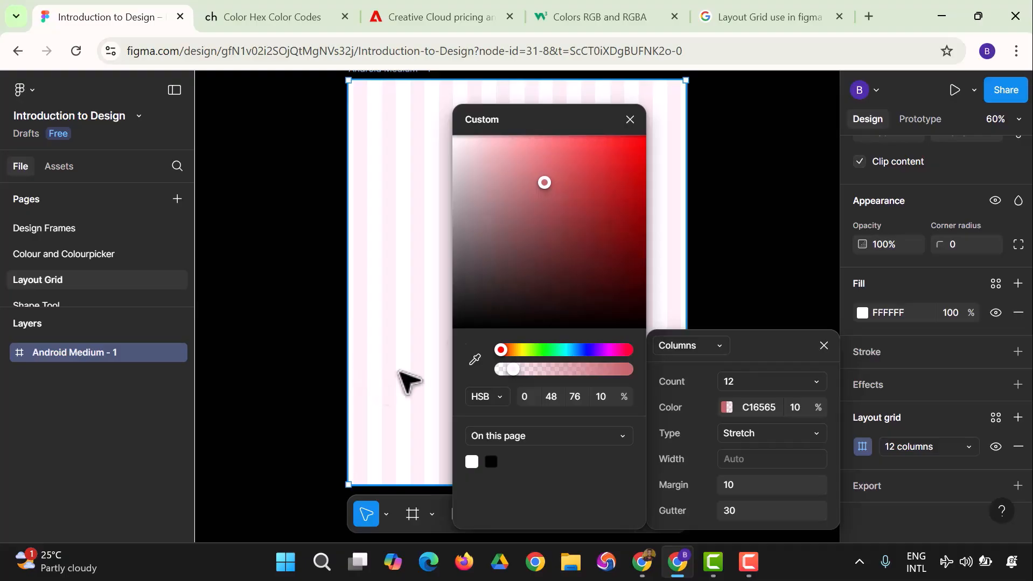
# Step: Change the column grid colour to DF1D1D with 68% opacity
pyautogui.click(545, 174)
pyautogui.click(623, 199)
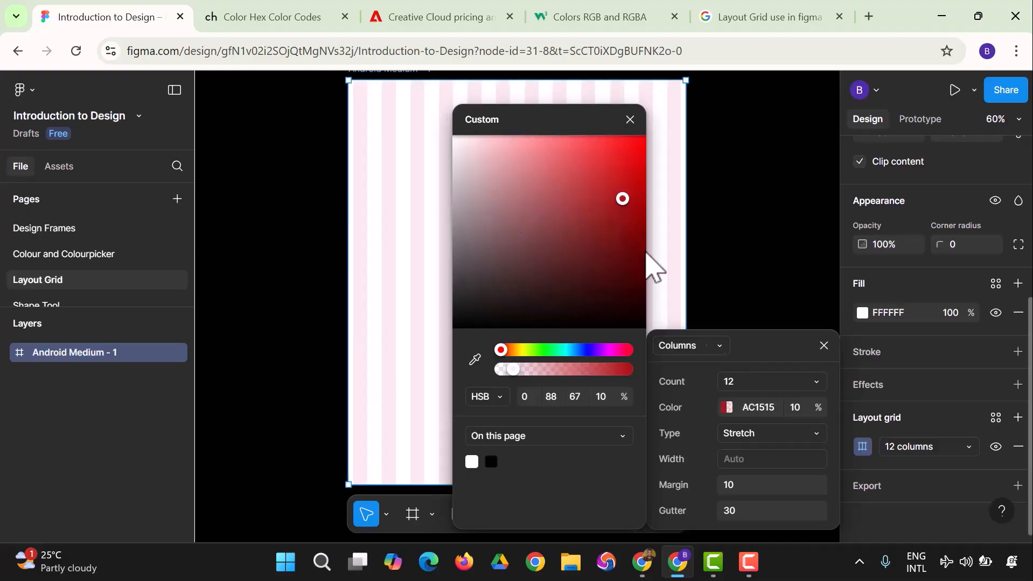
pyautogui.click(728, 408)
pyautogui.click(728, 409)
pyautogui.moveTo(617, 195); pyautogui.dragTo(621, 160)
pyautogui.moveTo(512, 370); pyautogui.dragTo(591, 380)
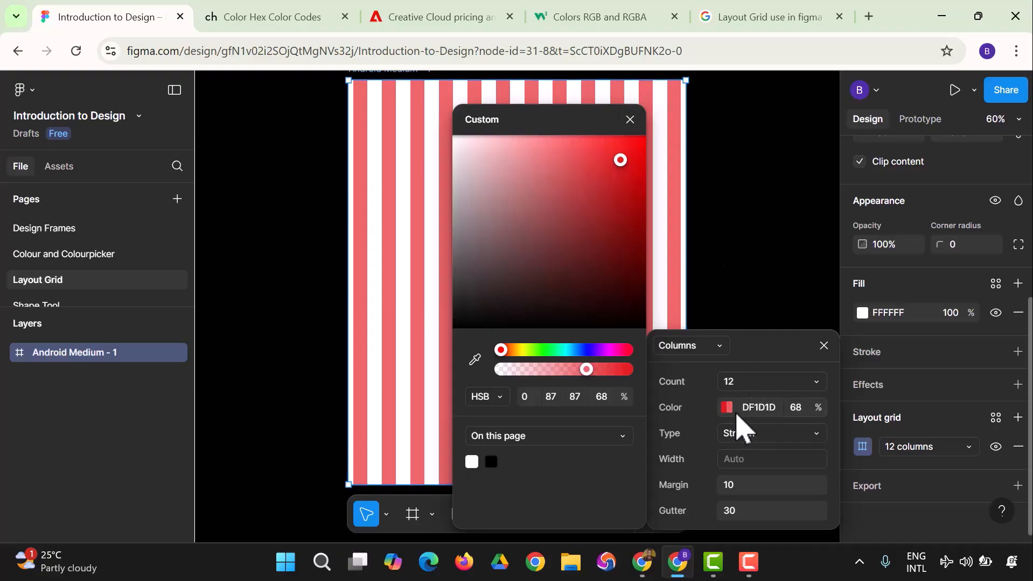
# Step: Try the Center, Right and Left column types again before returning to Stretch
pyautogui.click(754, 437)
pyautogui.click(755, 415)
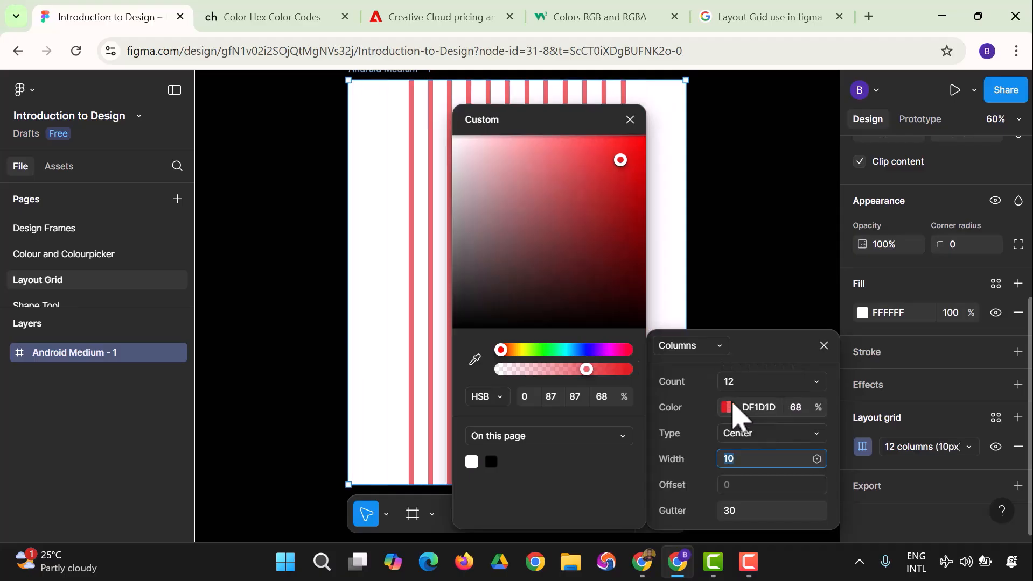
pyautogui.click(733, 433)
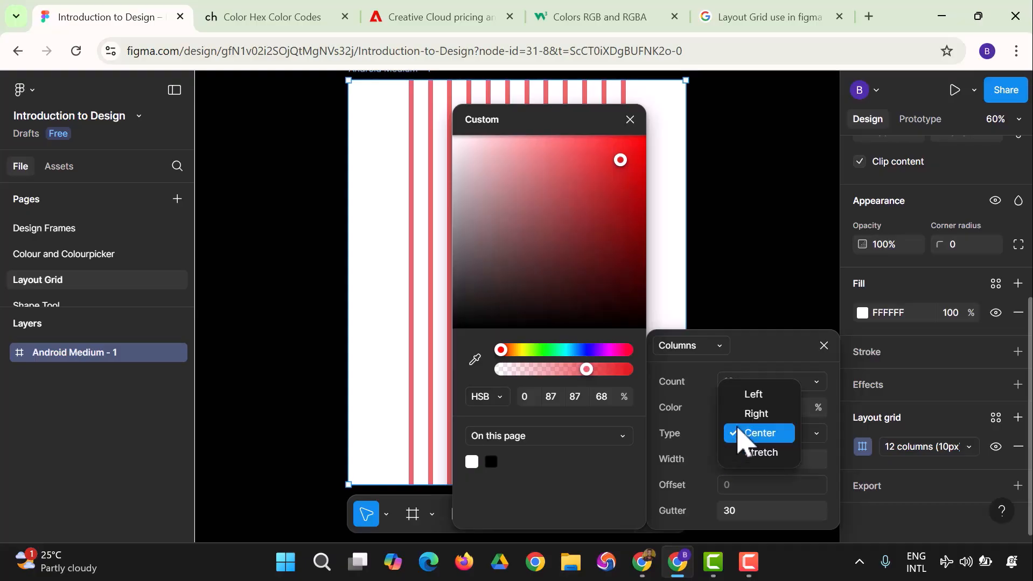
pyautogui.click(755, 414)
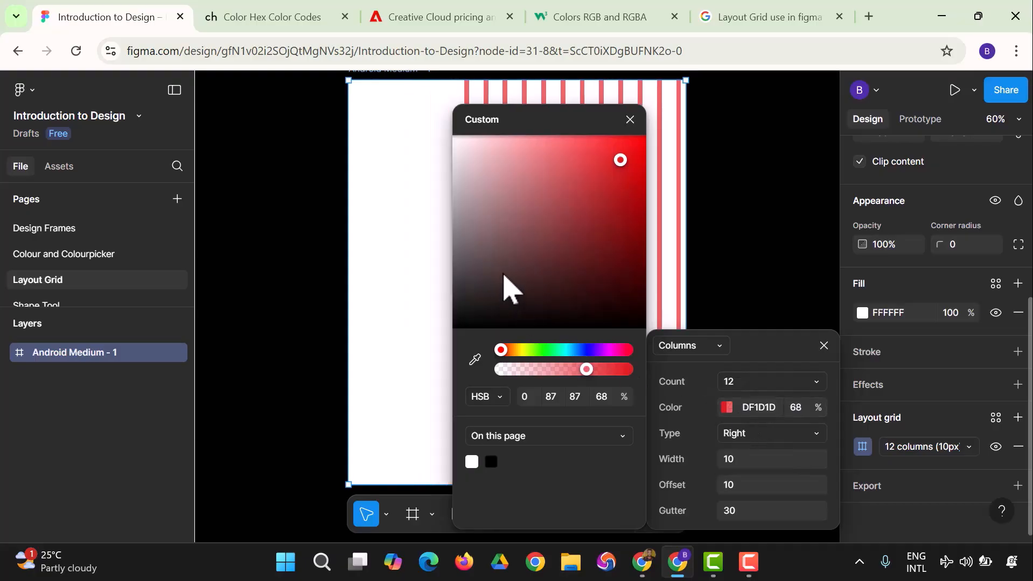
pyautogui.click(752, 437)
pyautogui.click(755, 413)
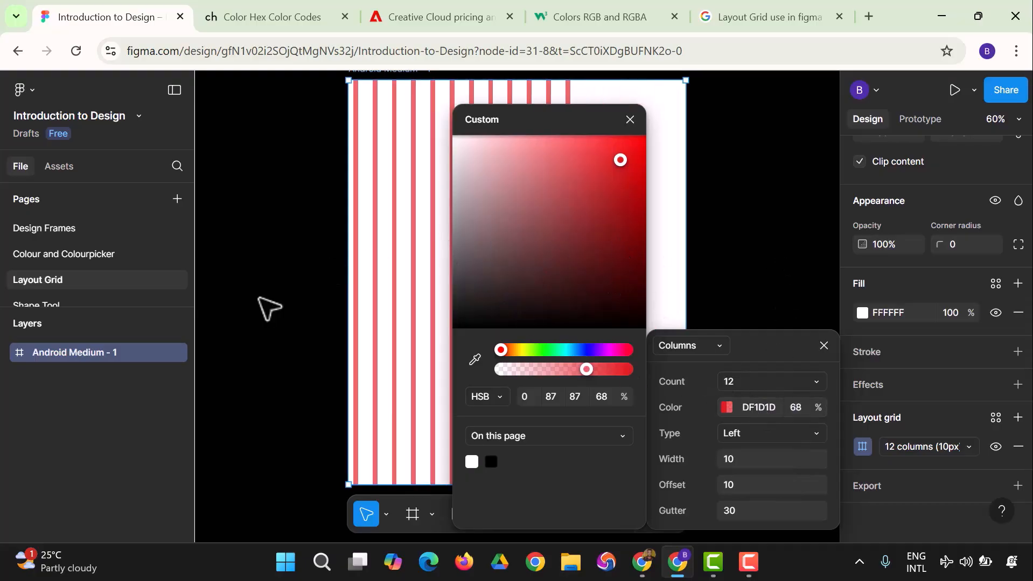
pyautogui.click(733, 435)
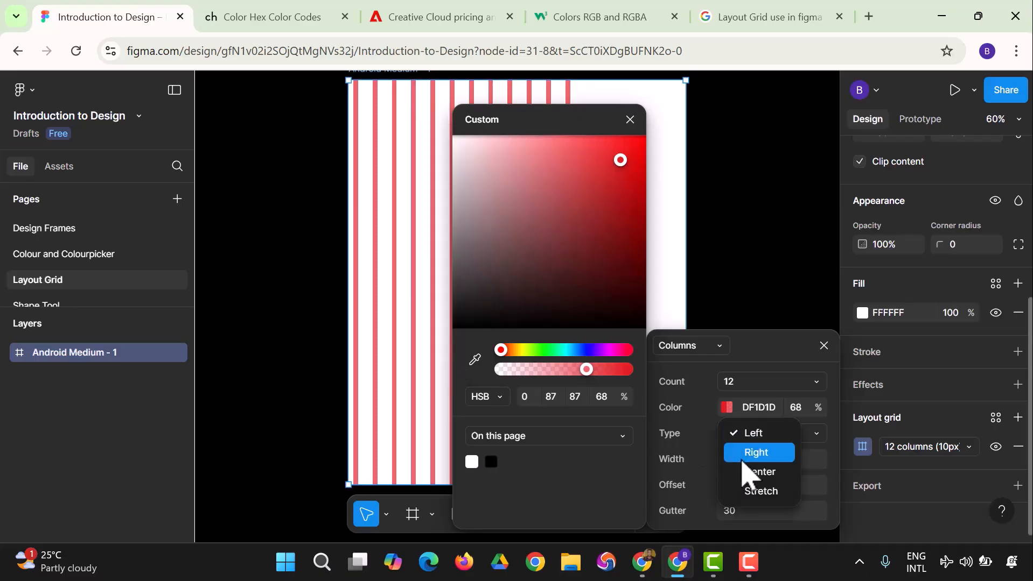
pyautogui.click(759, 492)
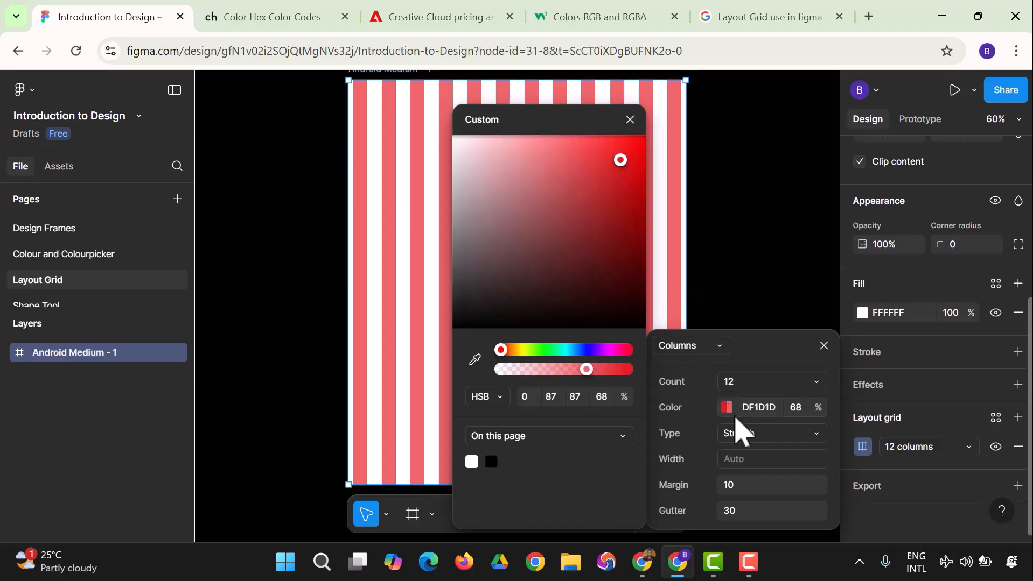
# Step: Set the column grid margin to 20
pyautogui.click(748, 483)
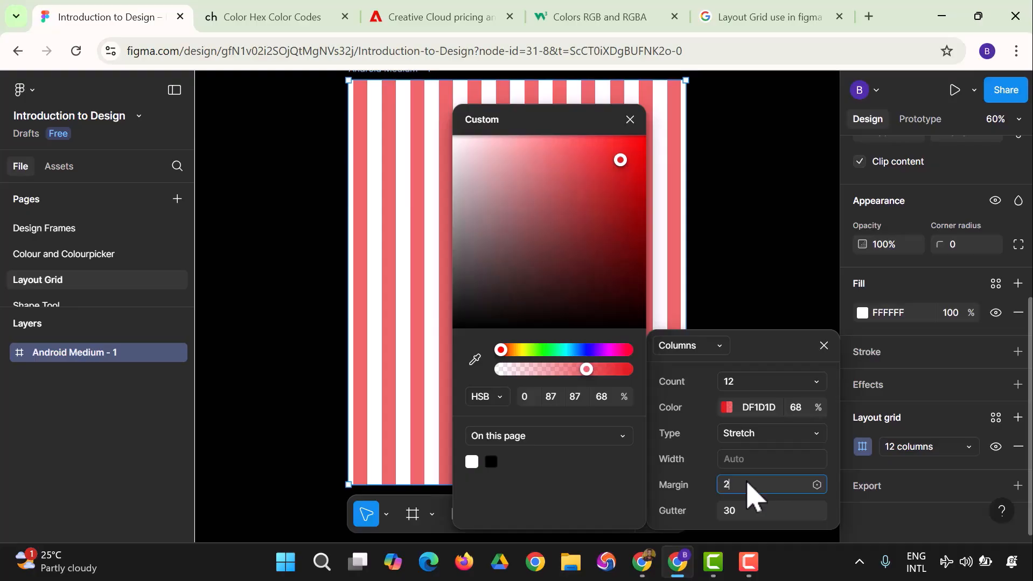
pyautogui.press('Return')
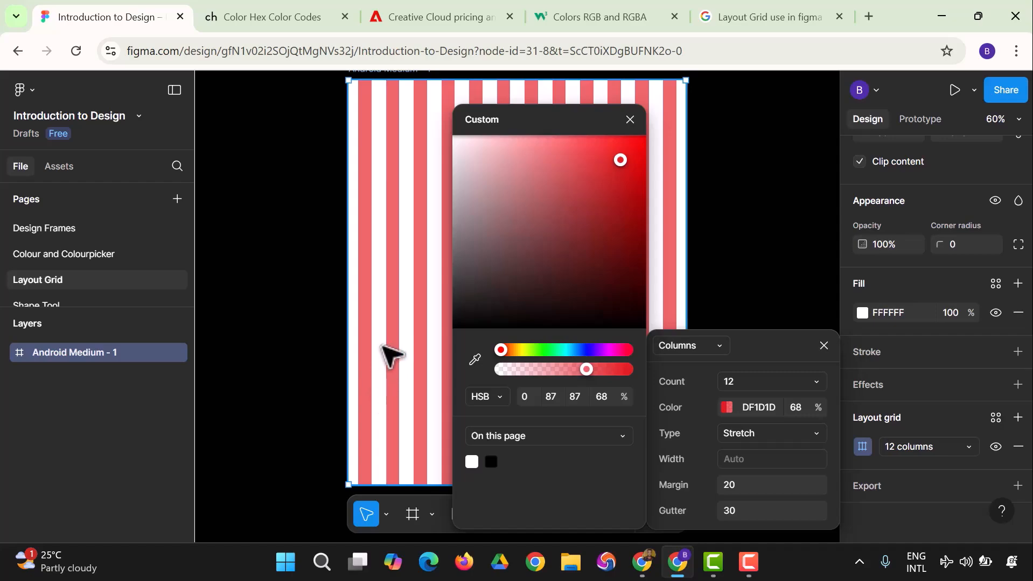
# Step: Set the column grid gutter to 50
pyautogui.click(752, 513)
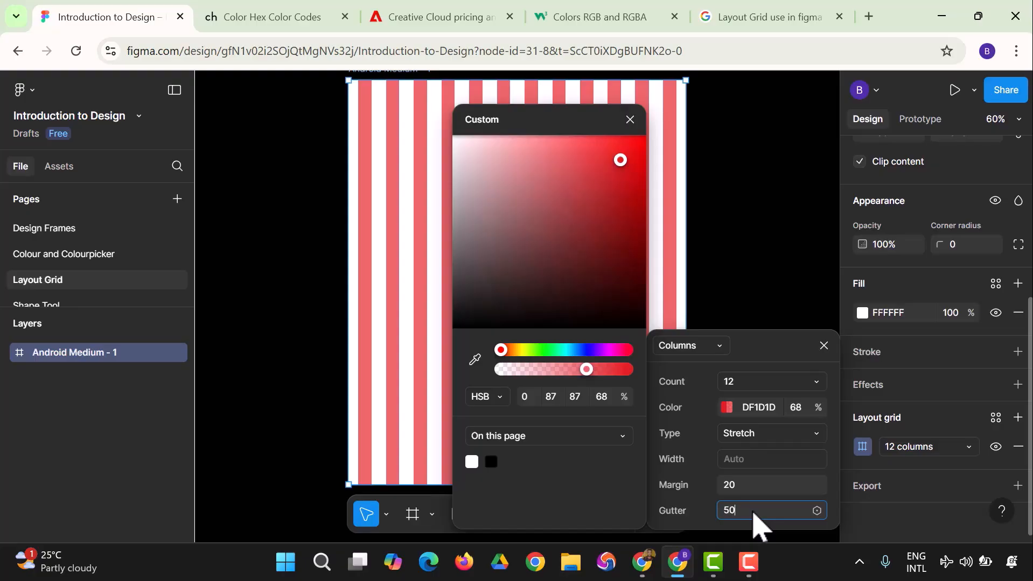
pyautogui.write('50')
pyautogui.press('Return')
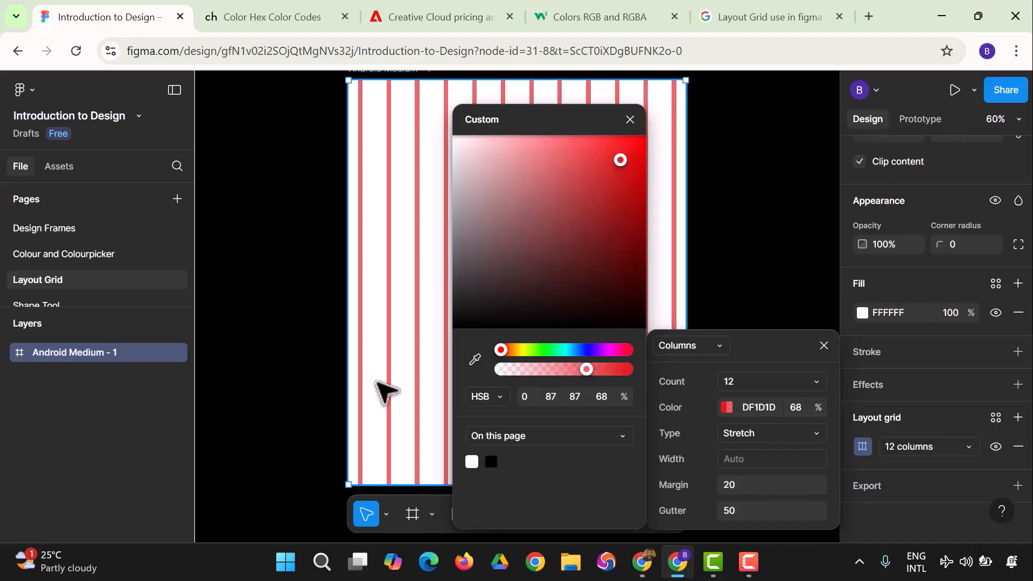
# Step: Switch the layout grid from columns to rows and set the row count to 6
pyautogui.click(722, 347)
pyautogui.click(703, 364)
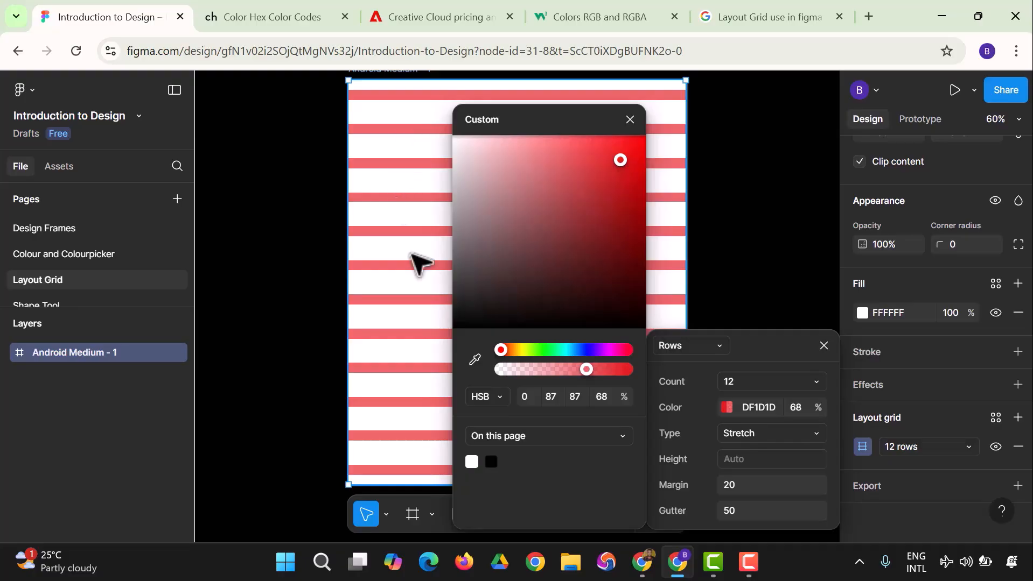
pyautogui.click(739, 384)
pyautogui.write('6')
pyautogui.press('Return')
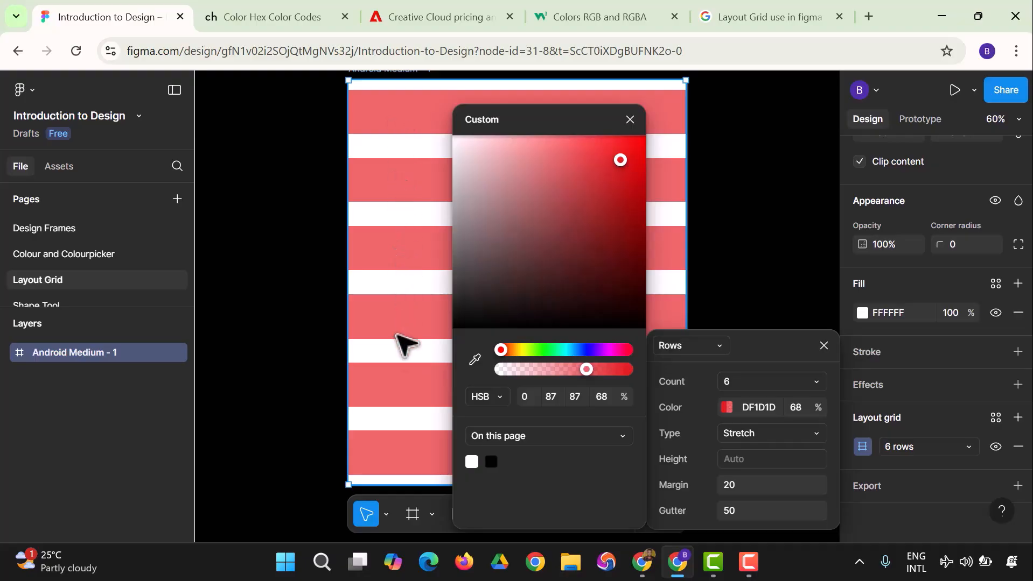
# Step: Try the Center and Stretch row types, then set the row type to Top
pyautogui.click(746, 434)
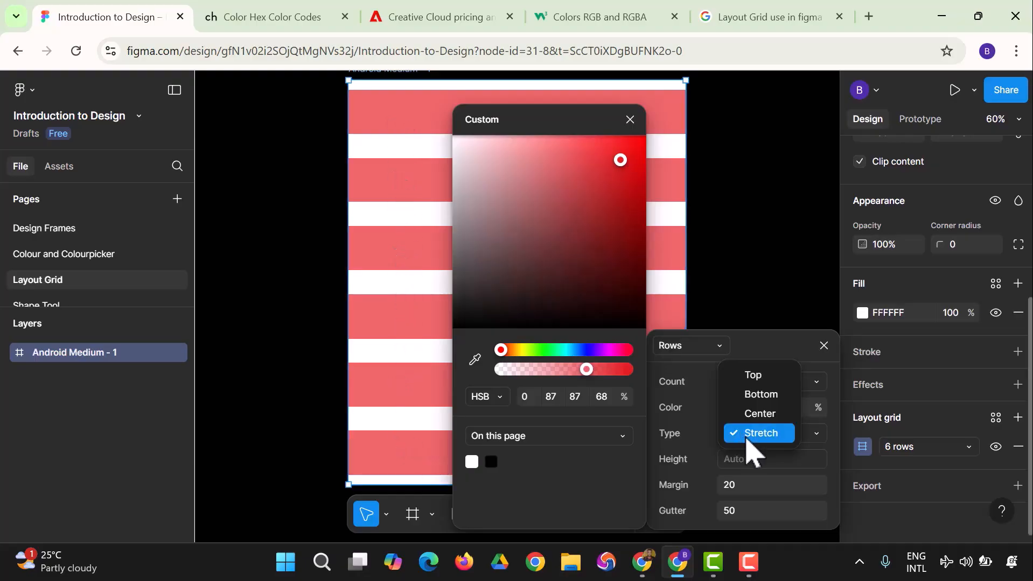
pyautogui.click(757, 415)
pyautogui.click(766, 445)
pyautogui.click(764, 434)
pyautogui.click(760, 414)
pyautogui.click(754, 433)
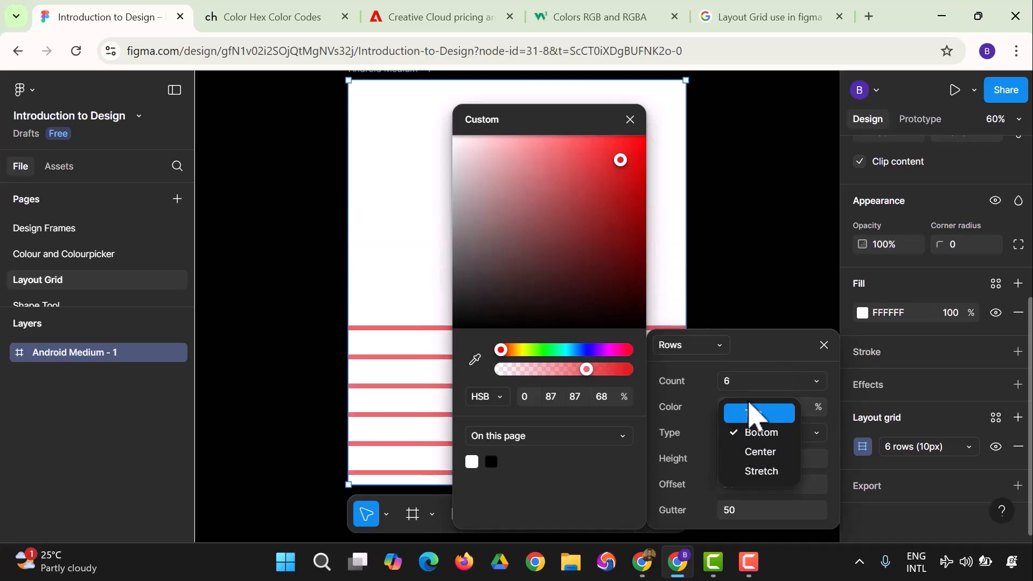
pyautogui.click(754, 418)
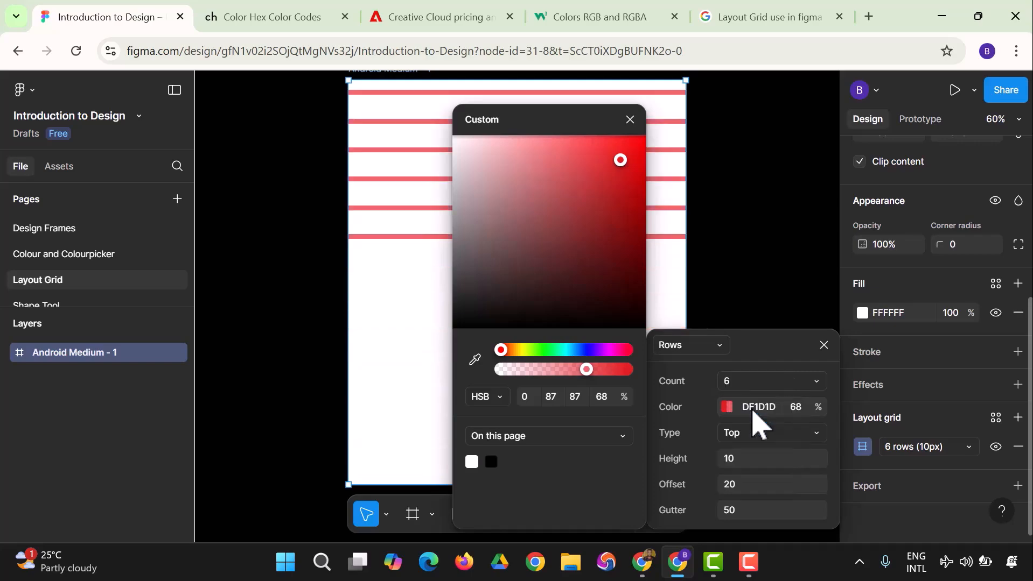
# Step: Switch the layout grid to a square grid and set its size to 100
pyautogui.click(718, 351)
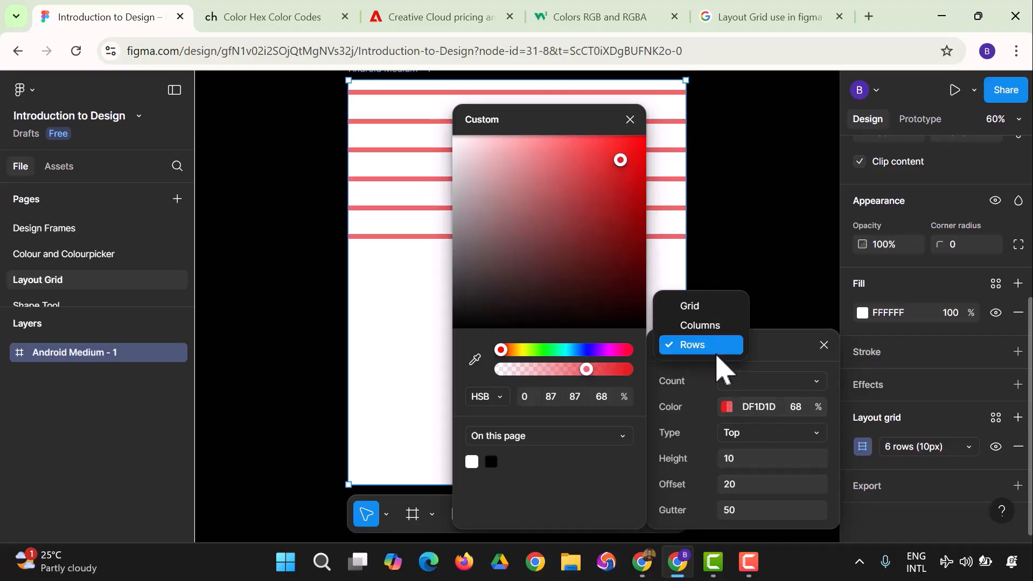
pyautogui.click(694, 308)
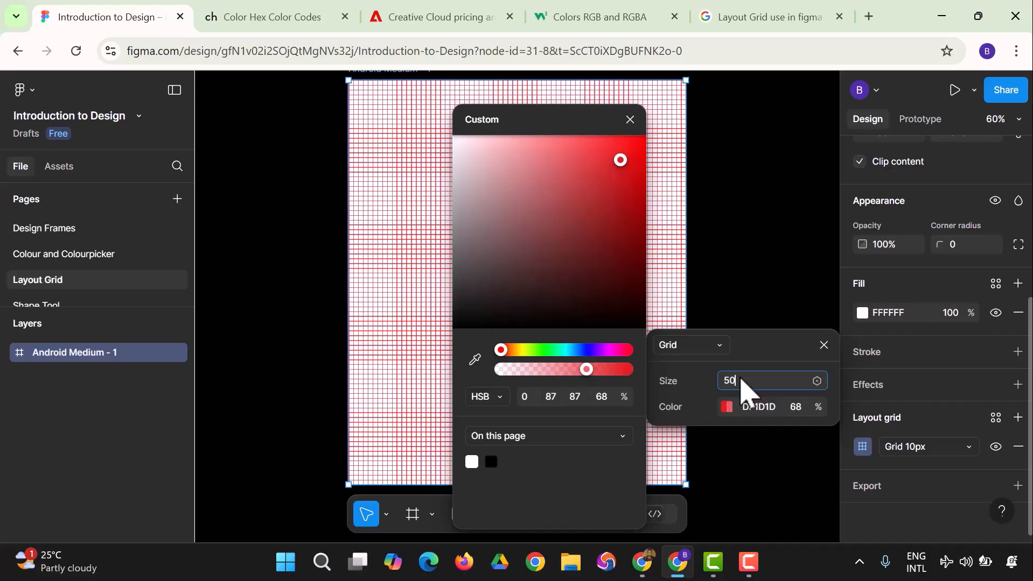
pyautogui.press('Return')
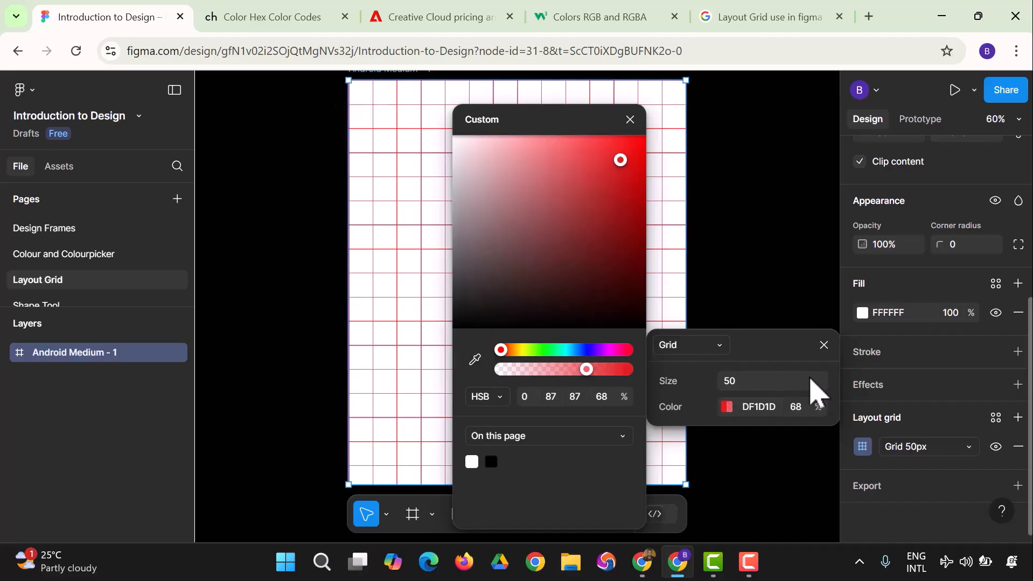
pyautogui.click(752, 385)
pyautogui.write('100')
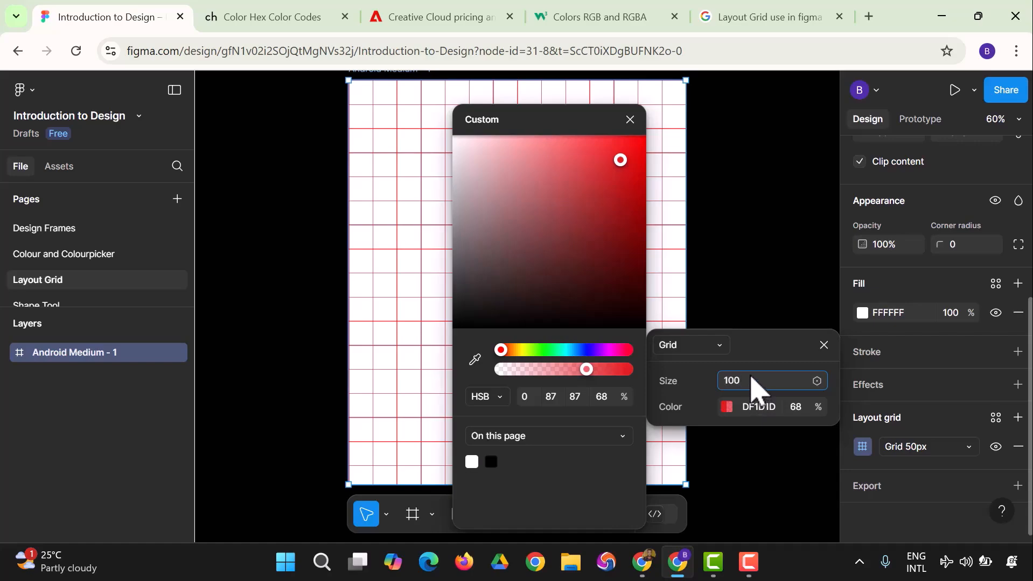
pyautogui.press('Return')
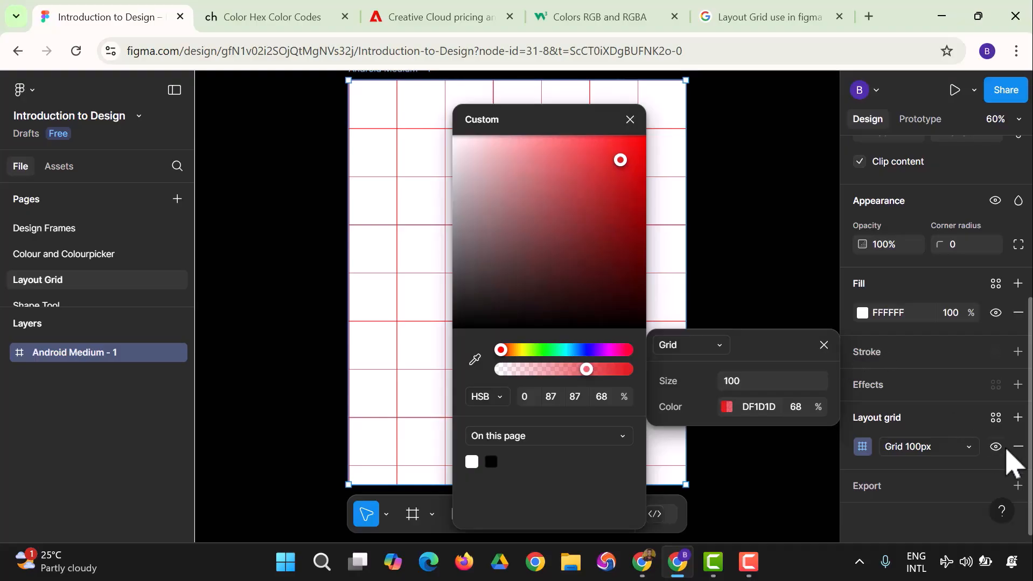
# Step: Add a second layout grid and change the 100 px grid to Rows, then to Columns
pyautogui.click(1017, 417)
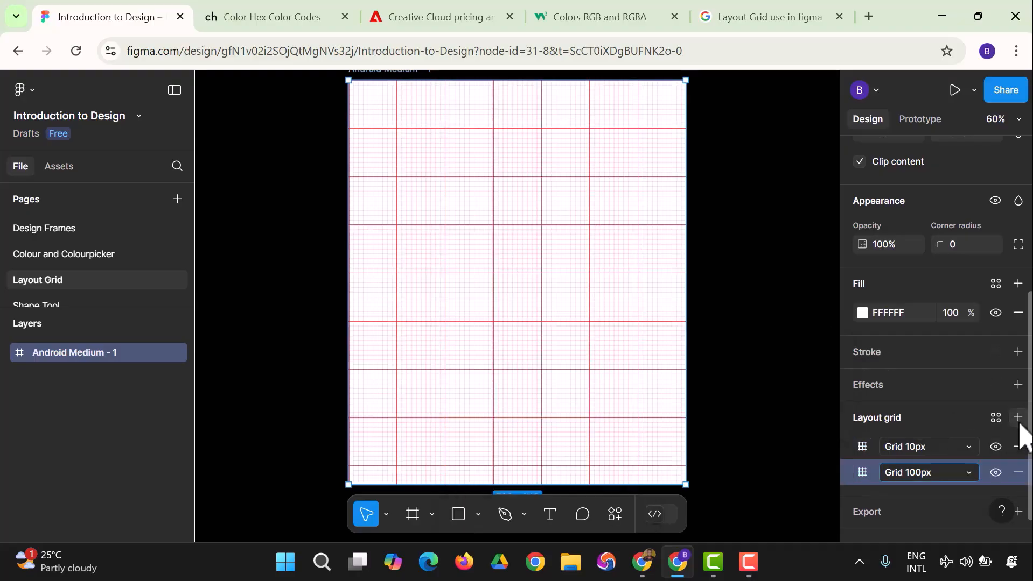
pyautogui.click(968, 476)
pyautogui.click(949, 513)
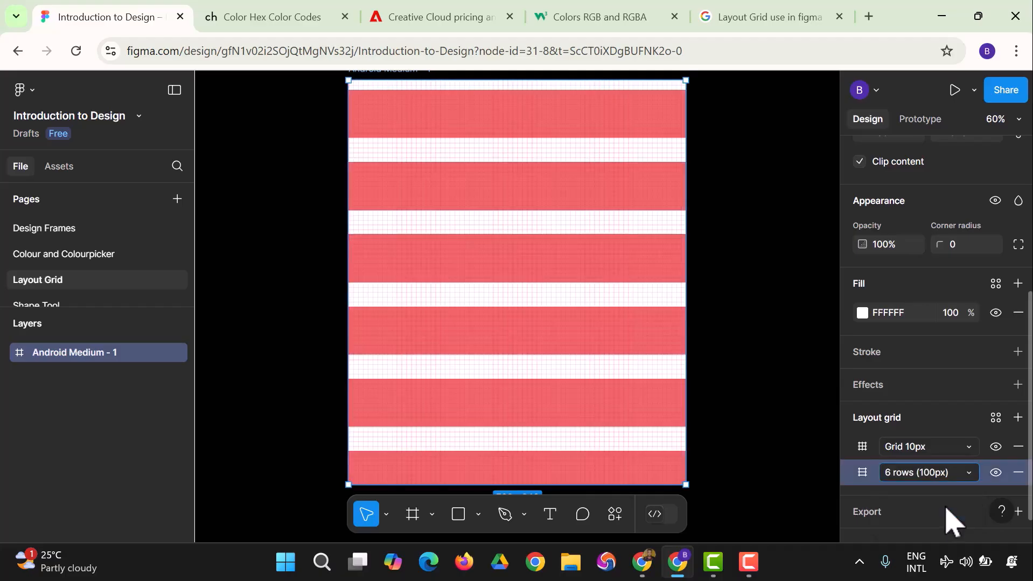
pyautogui.click(950, 477)
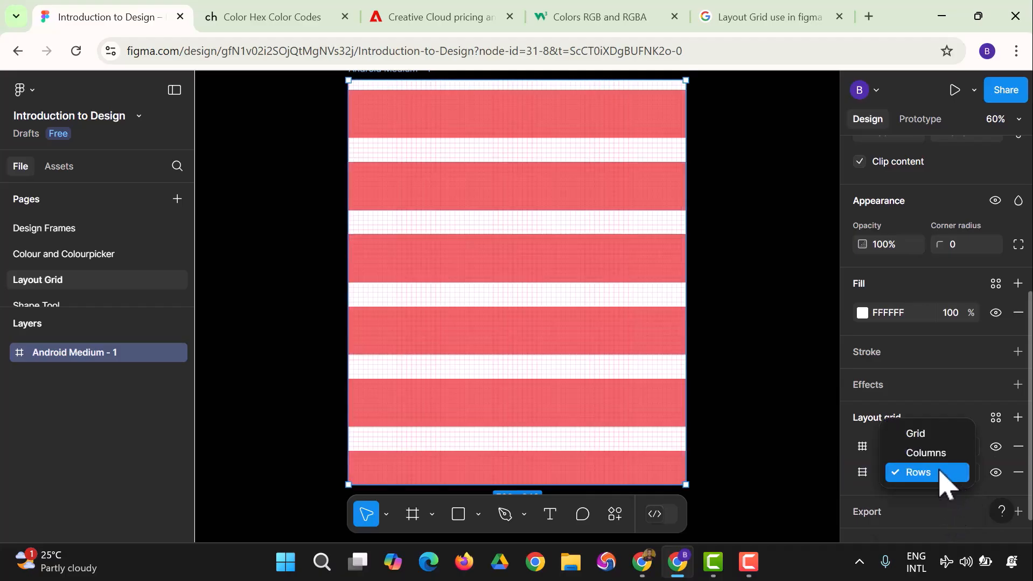
pyautogui.click(940, 463)
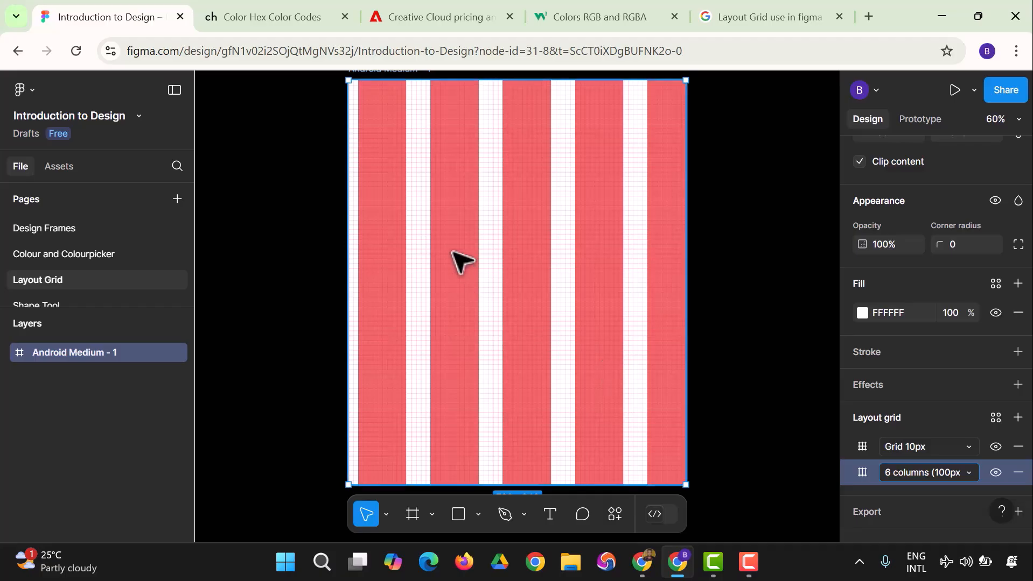